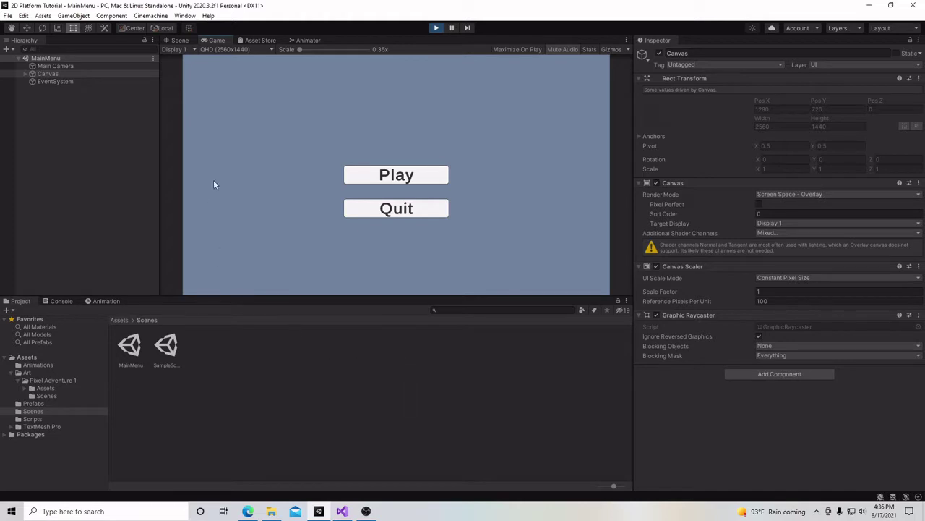
# Test the main menu: Play loads the level, then stop and check that Quit responds.
pyautogui.click(396, 176)
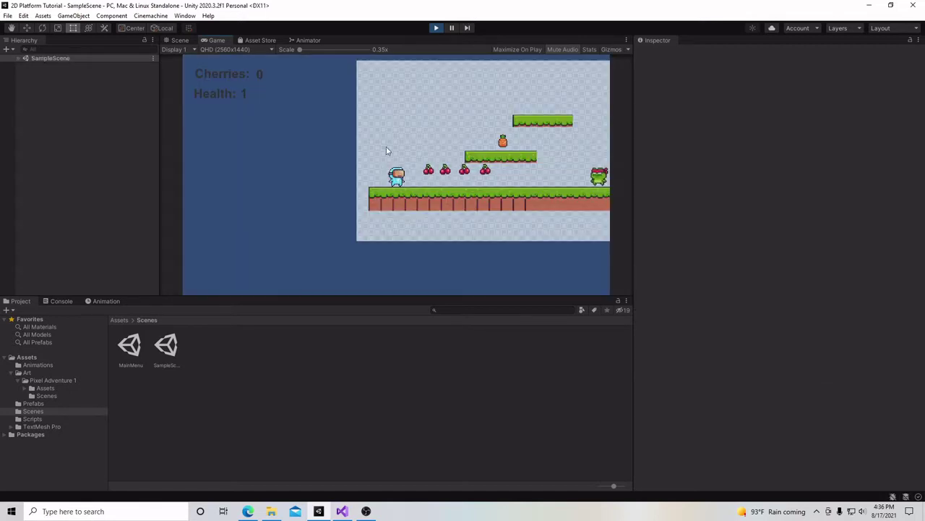
pyautogui.click(437, 29)
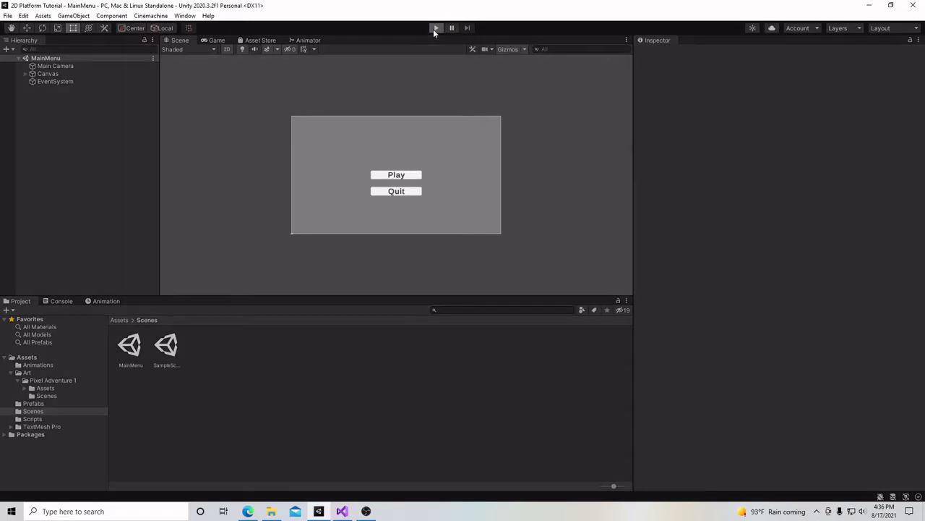
pyautogui.click(401, 208)
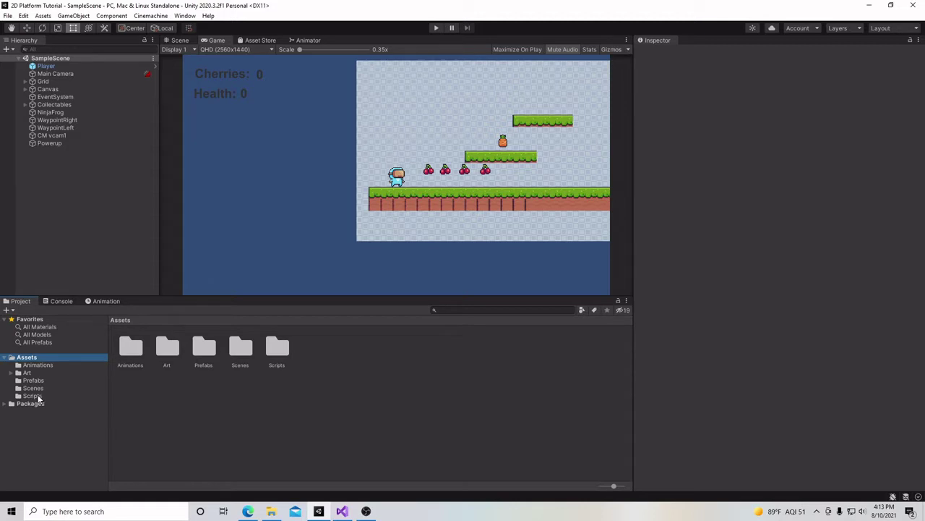
# Open PlayerController.cs from the Scripts folder in Visual Studio, then return to Unity.
pyautogui.click(39, 396)
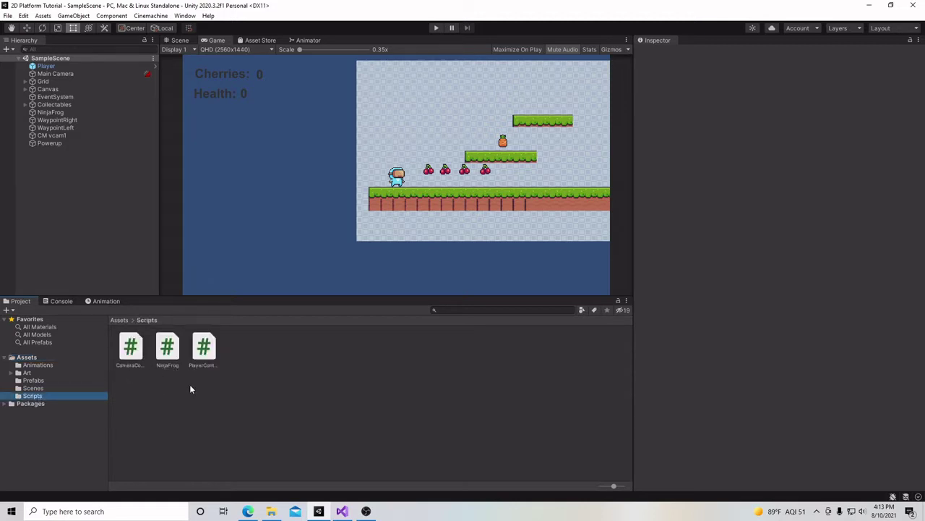
pyautogui.doubleClick(204, 348)
pyautogui.scroll(-4, 353, 351)
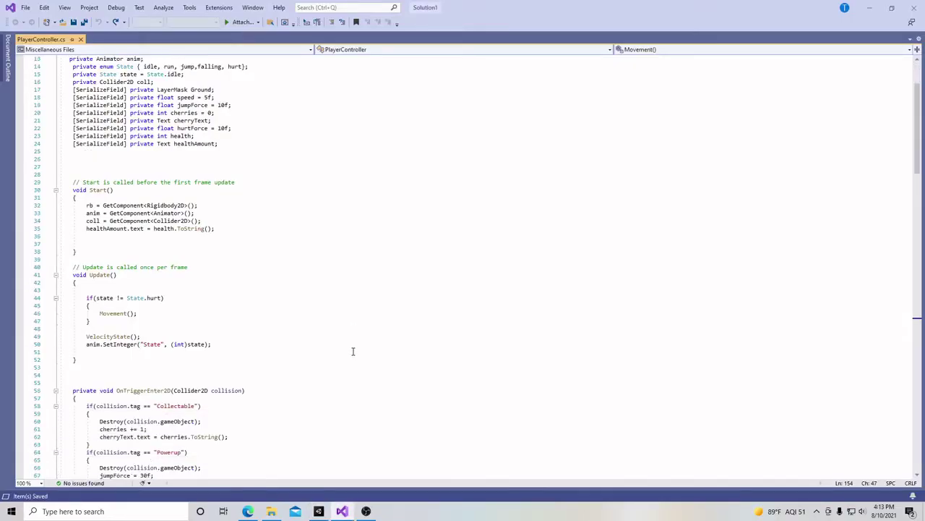
pyautogui.scroll(4, 353, 351)
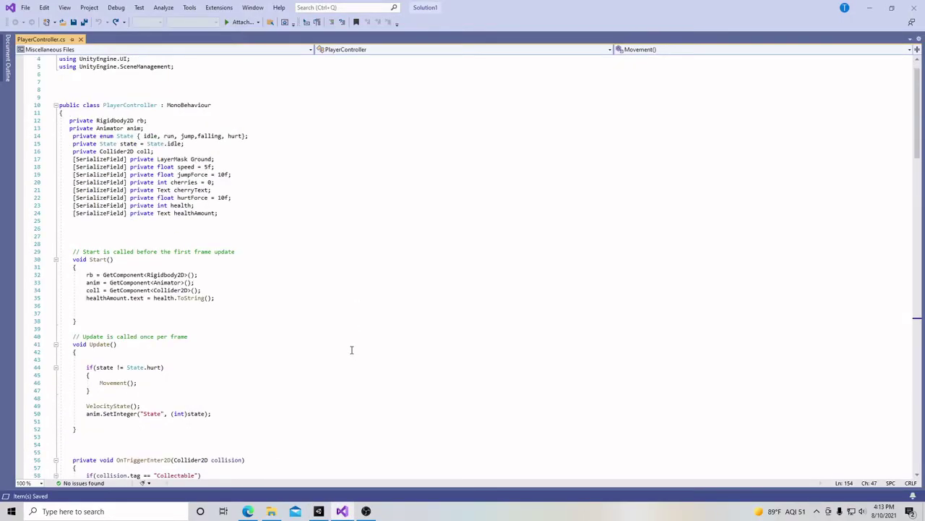
pyautogui.click(319, 511)
pyautogui.click(436, 29)
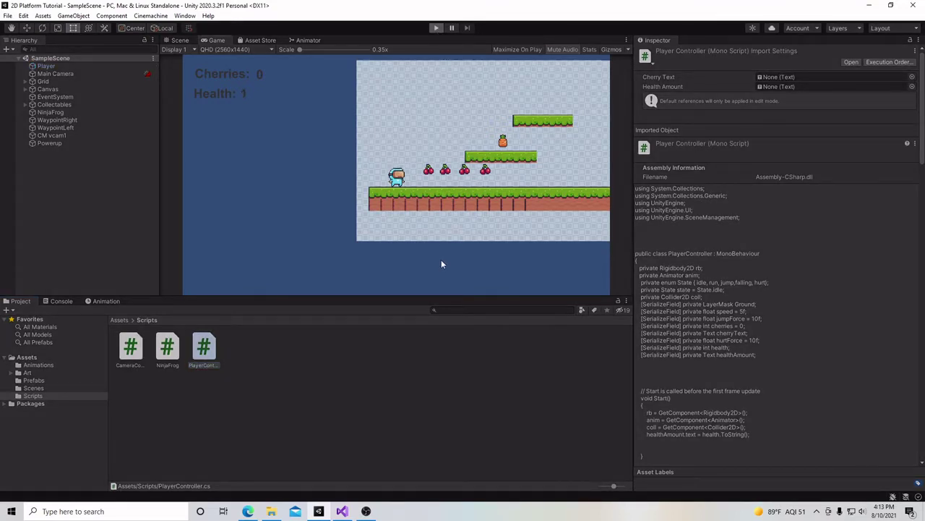
pyautogui.press('Right')
pyautogui.press('space')
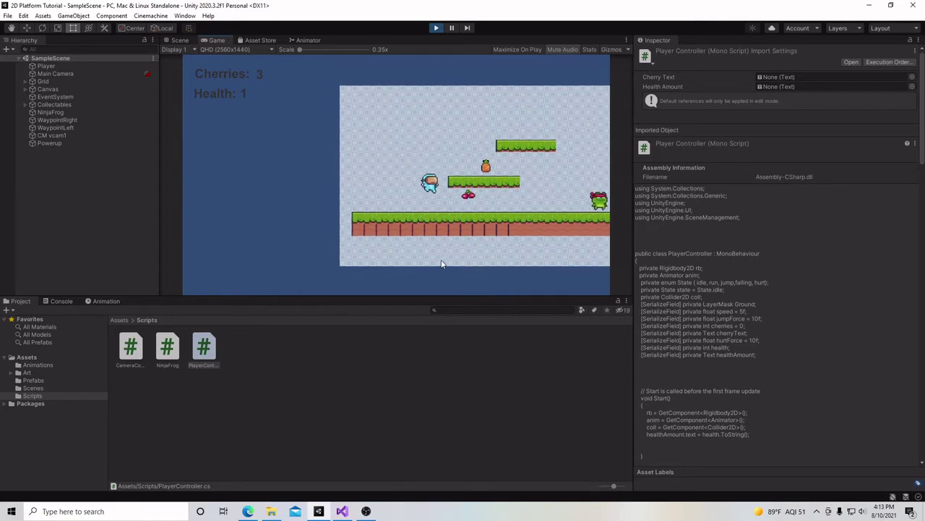
pyautogui.press('Left')
pyautogui.press('Right')
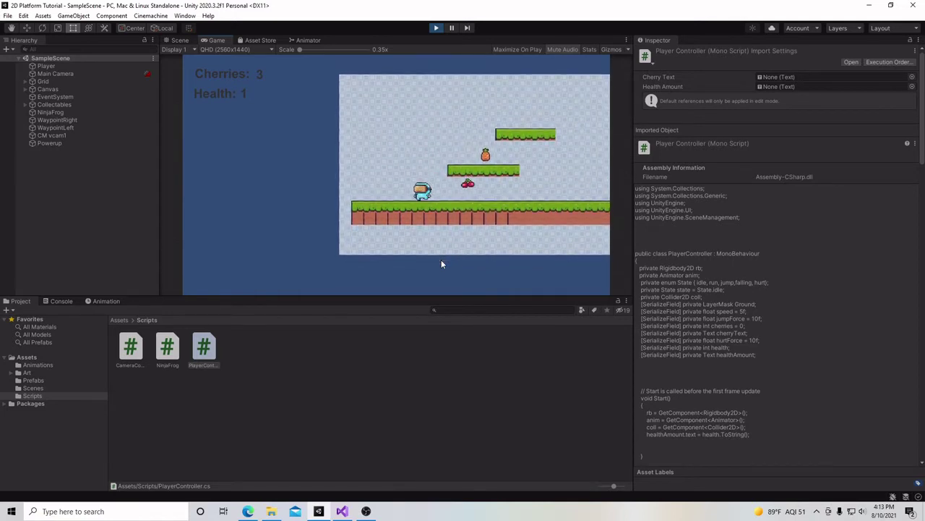
pyautogui.press('Right')
pyautogui.press('Left')
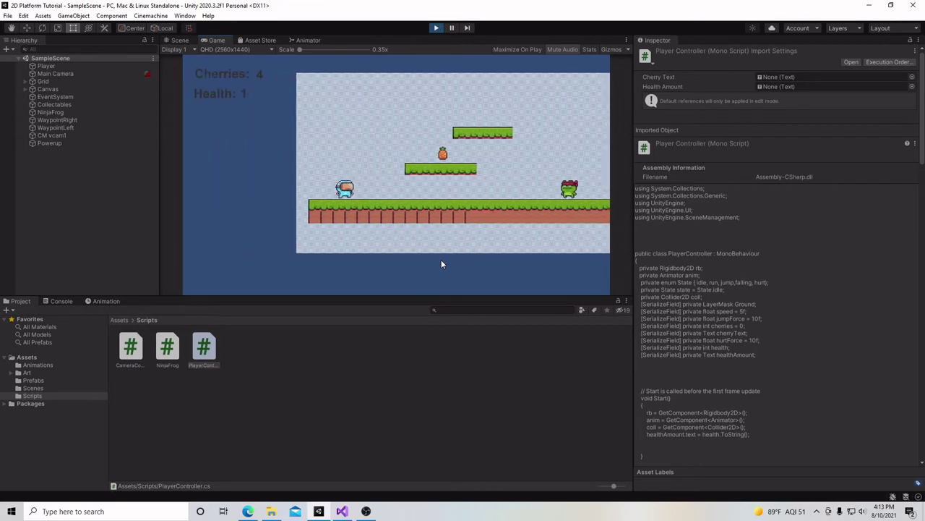
pyautogui.press('Right')
pyautogui.click(436, 27)
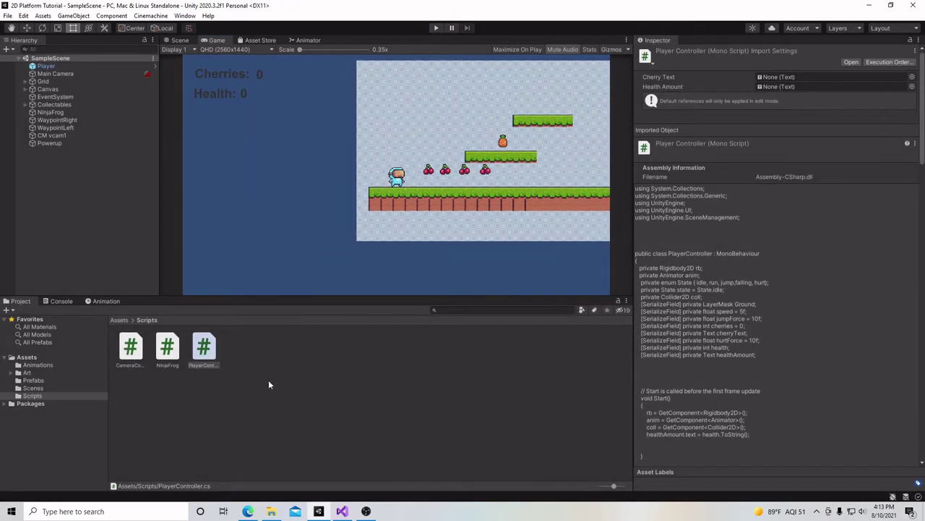
# In Movement(), replace the 0 vertical speed on line 154 with rb.velocity.y.
pyautogui.doubleClick(203, 348)
pyautogui.scroll(-13, 282, 320)
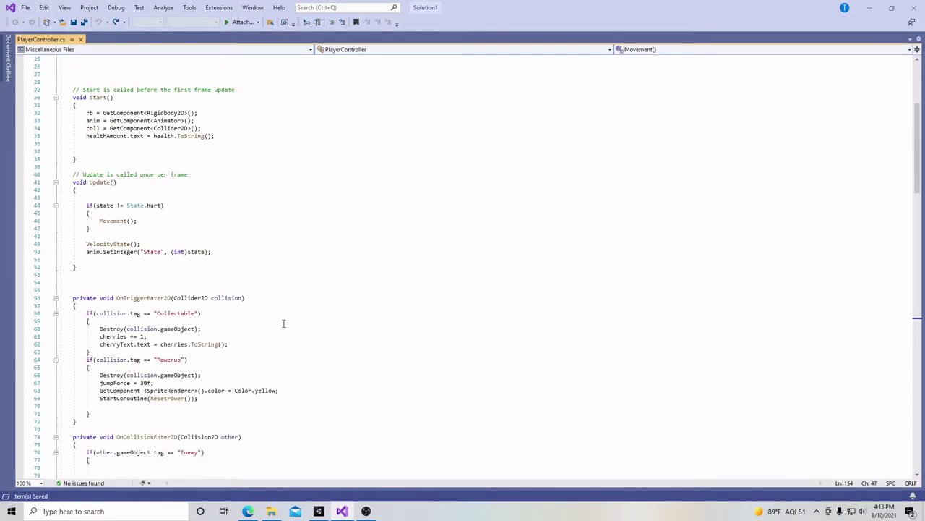
pyautogui.scroll(-17, 284, 324)
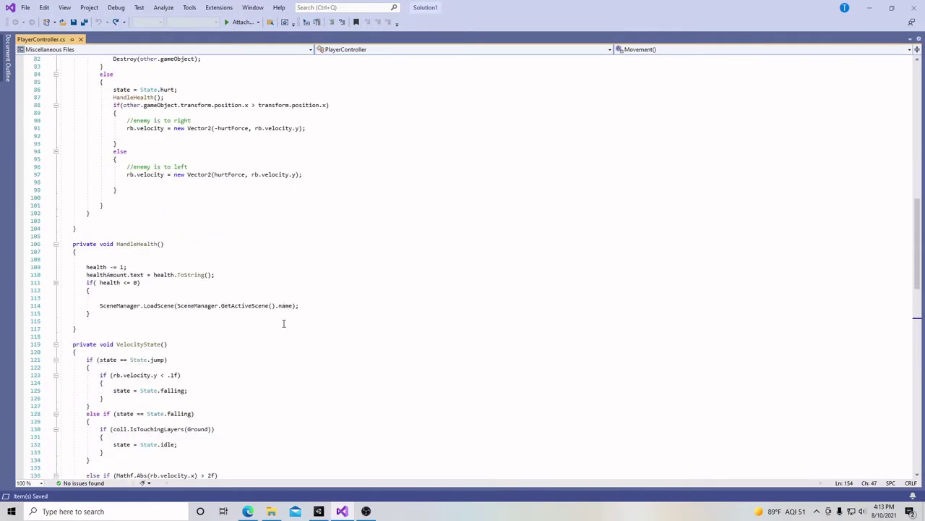
pyautogui.scroll(-12, 284, 324)
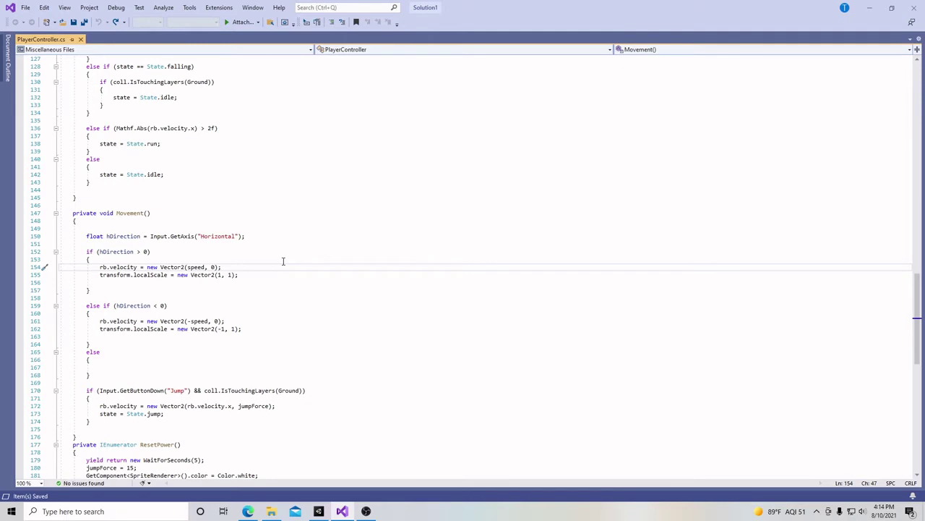
pyautogui.press('BackSpace')
pyautogui.write('rb.velo')
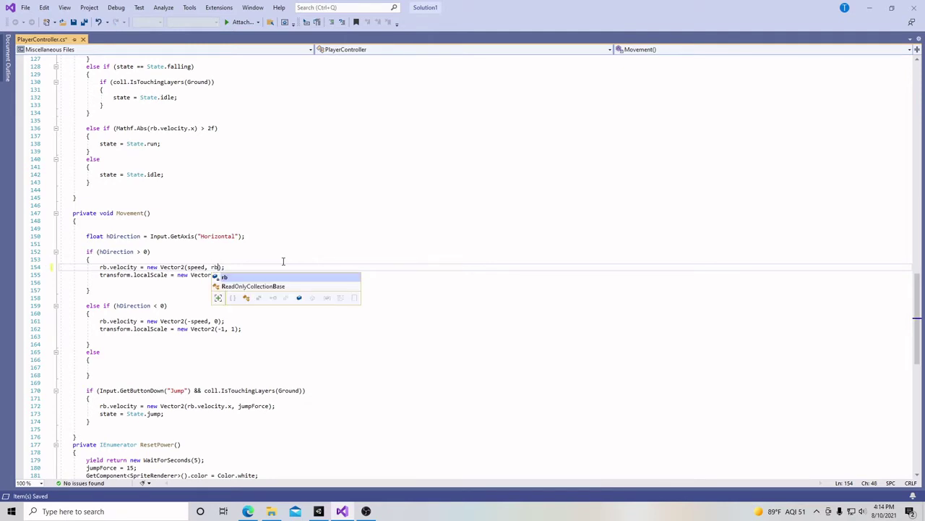
pyautogui.write('city')
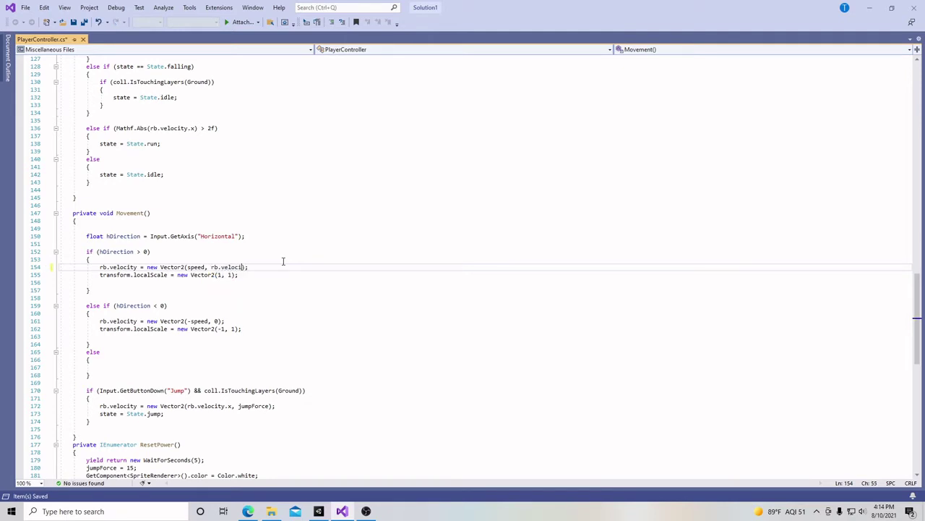
pyautogui.write('.y')
# Replace the 0 on leftward movement line 161 with rb.velocity.y and save all.
pyautogui.scroll(-1, 285, 318)
pyautogui.click(242, 298)
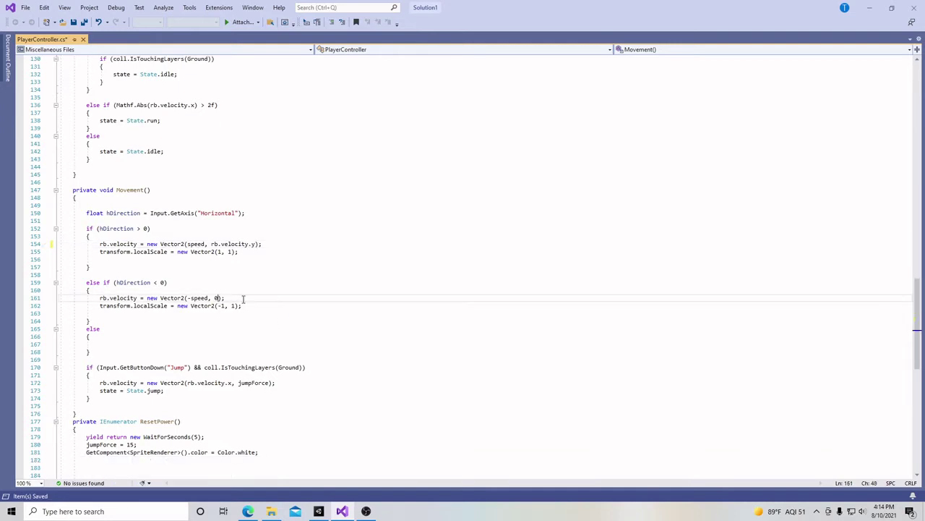
pyautogui.press('BackSpace')
pyautogui.write('rb.ve')
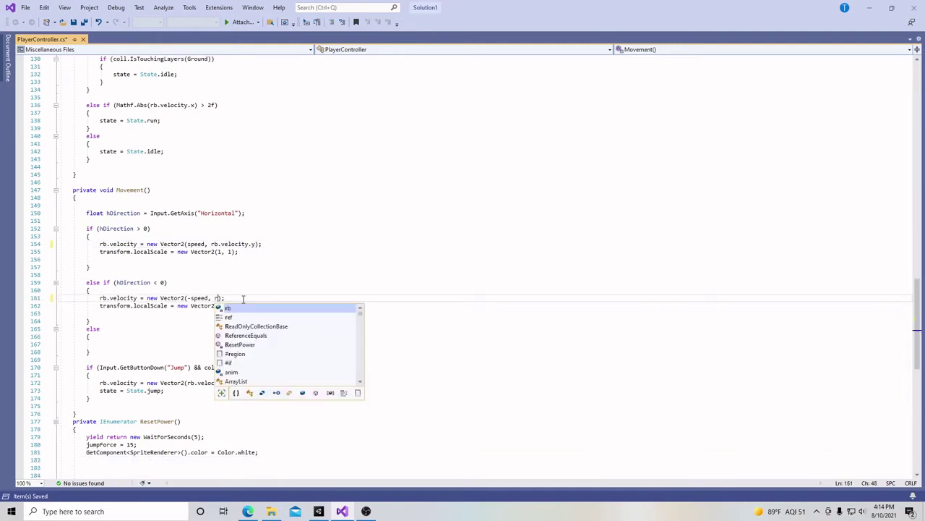
pyautogui.write('locity')
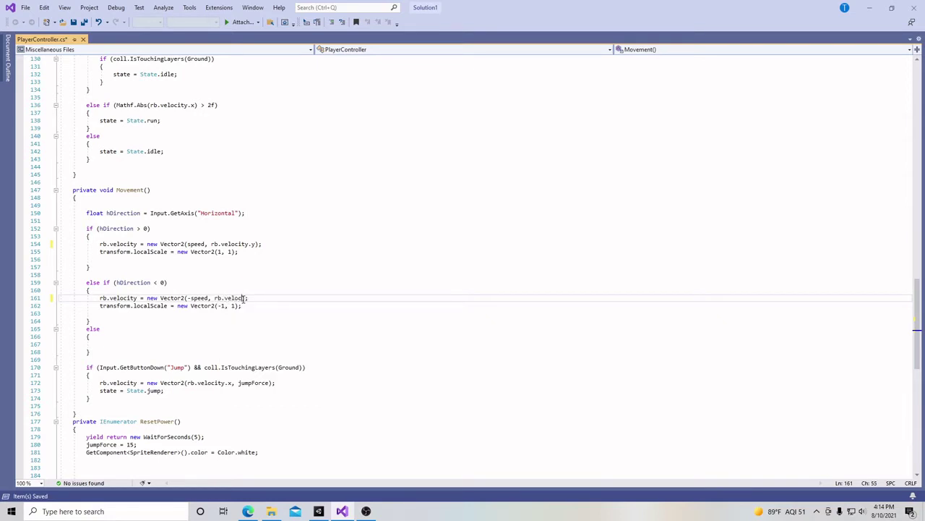
pyautogui.write('.y')
pyautogui.click(330, 292)
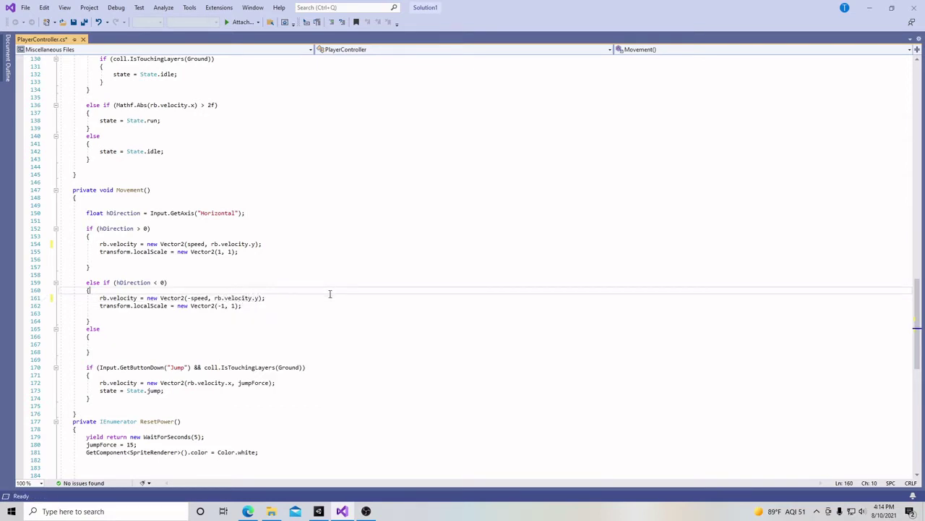
pyautogui.click(73, 22)
# Start a test run and make the player run right and jump high.
pyautogui.click(321, 512)
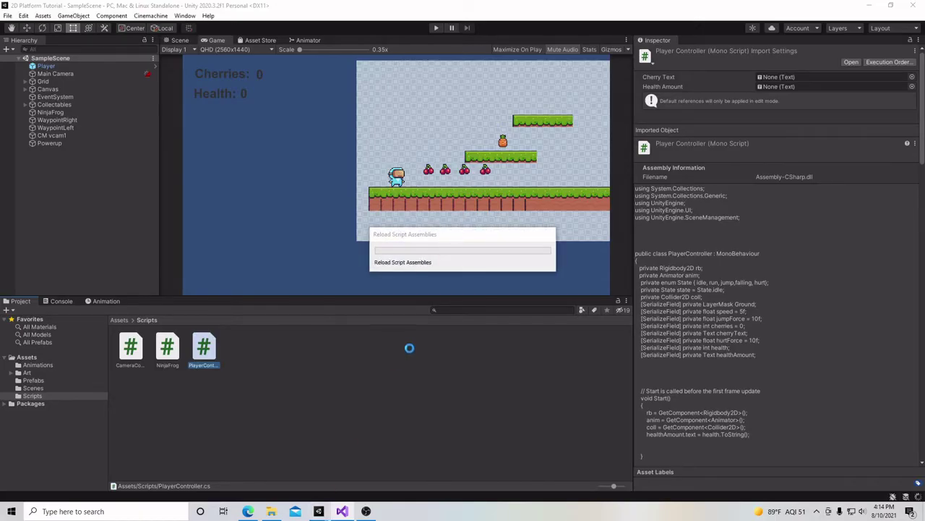
pyautogui.click(437, 28)
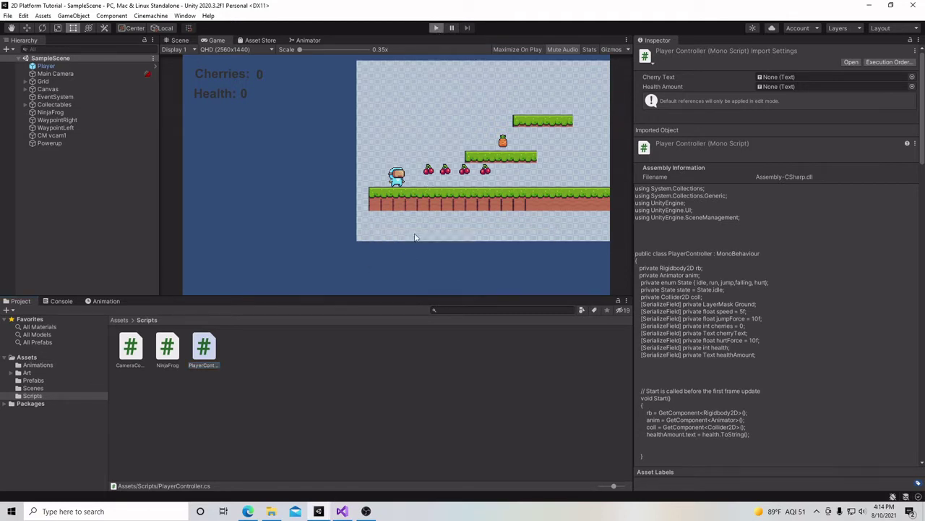
pyautogui.press('Right')
pyautogui.press('space')
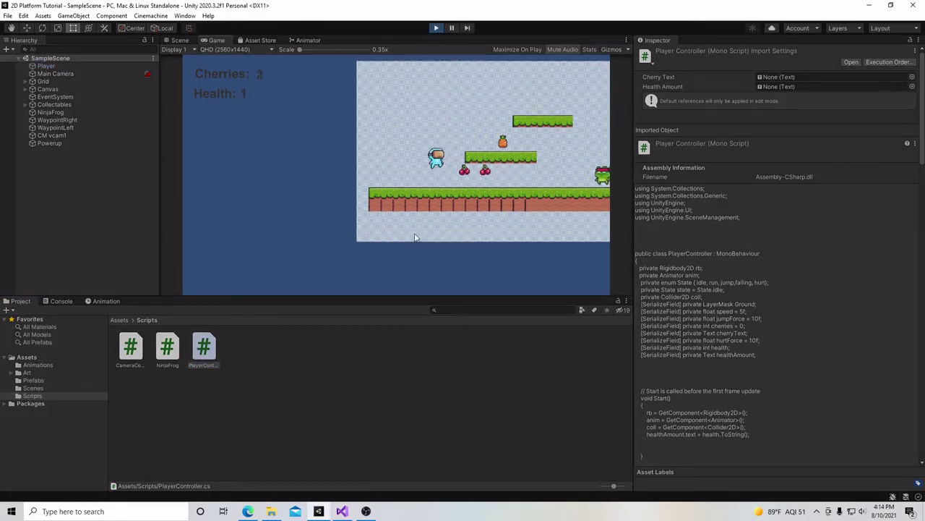
pyautogui.press('Right')
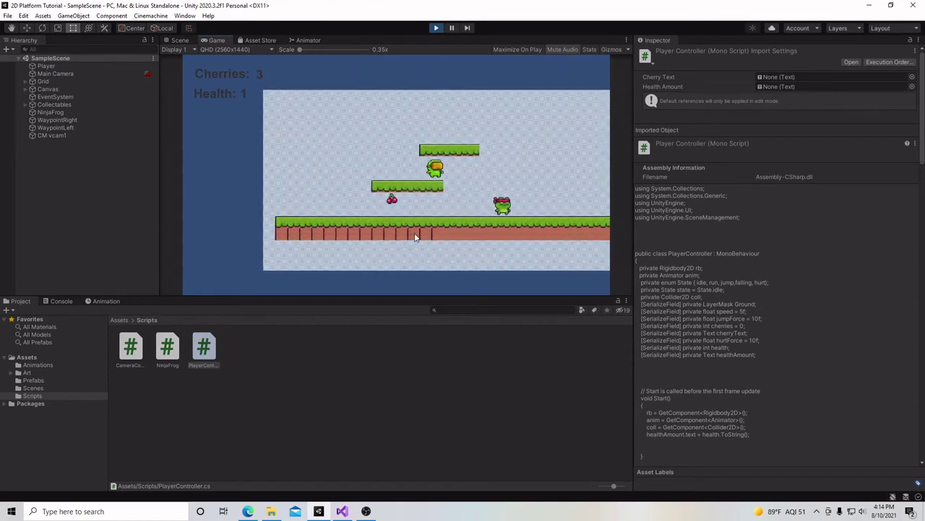
pyautogui.press('space')
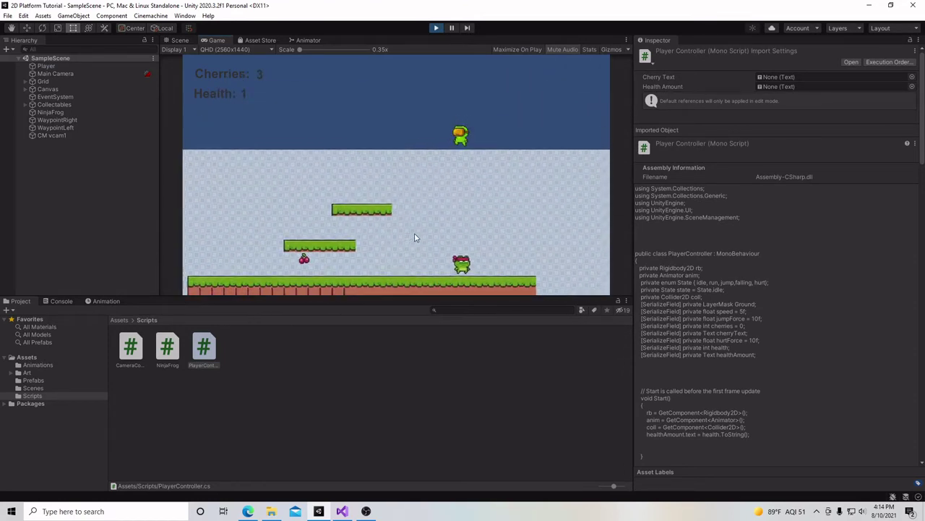
# Jump the player onto the higher platforms, stomp the frog and collect the cherry.
pyautogui.press('Left')
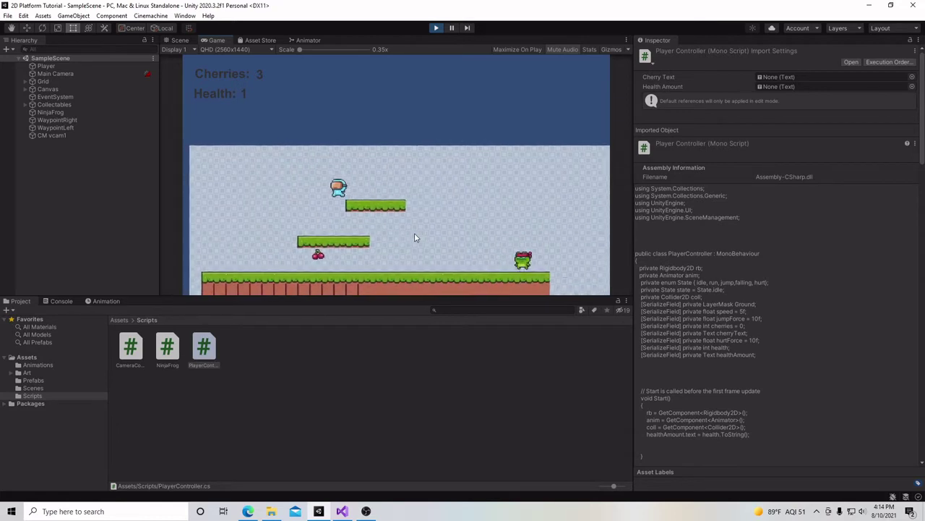
pyautogui.press('Right')
pyautogui.press('space')
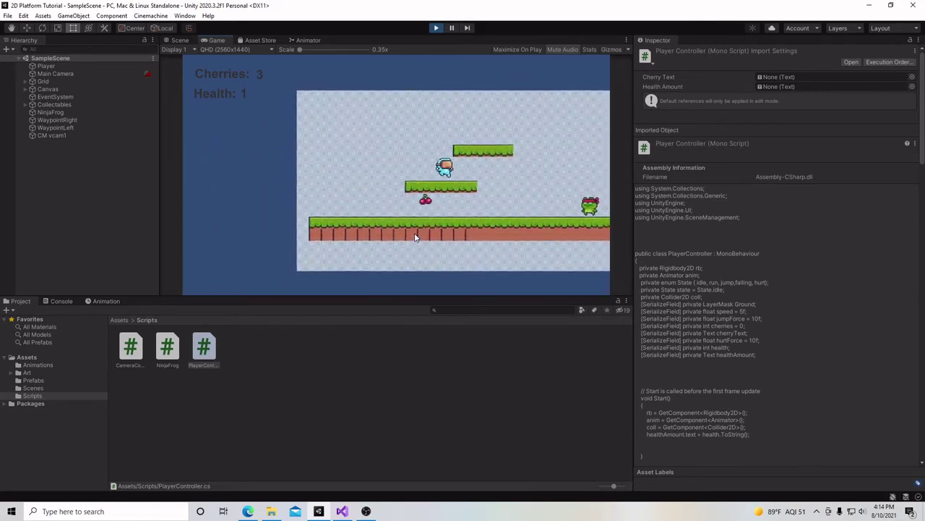
pyautogui.press('Right')
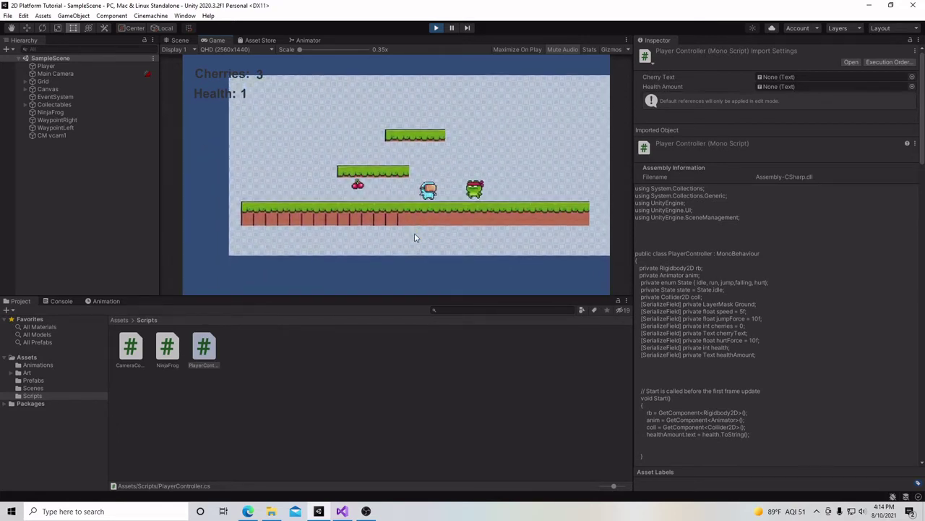
pyautogui.press('space')
pyautogui.press('Left')
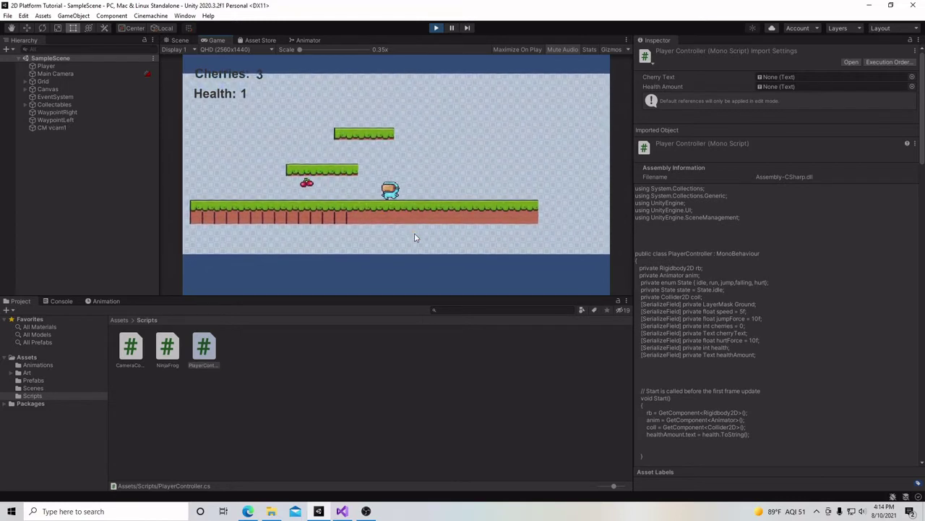
pyautogui.press('Left')
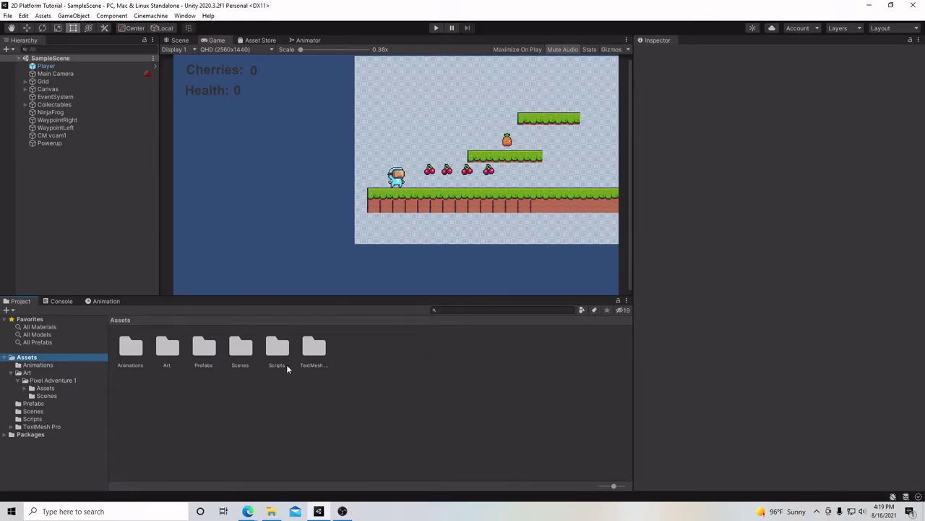
# Create a new scene asset named MainMenu inside Assets/Scenes and open it.
pyautogui.doubleClick(241, 348)
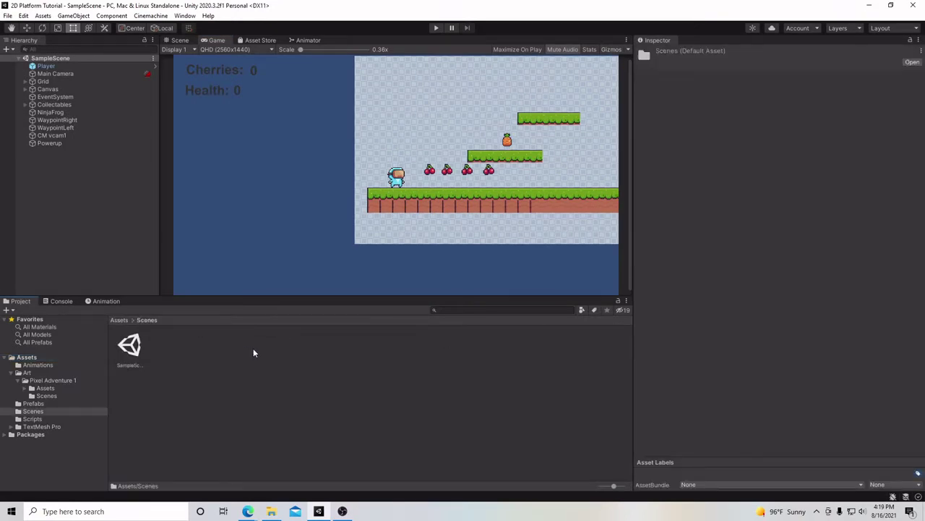
pyautogui.rightClick(172, 355)
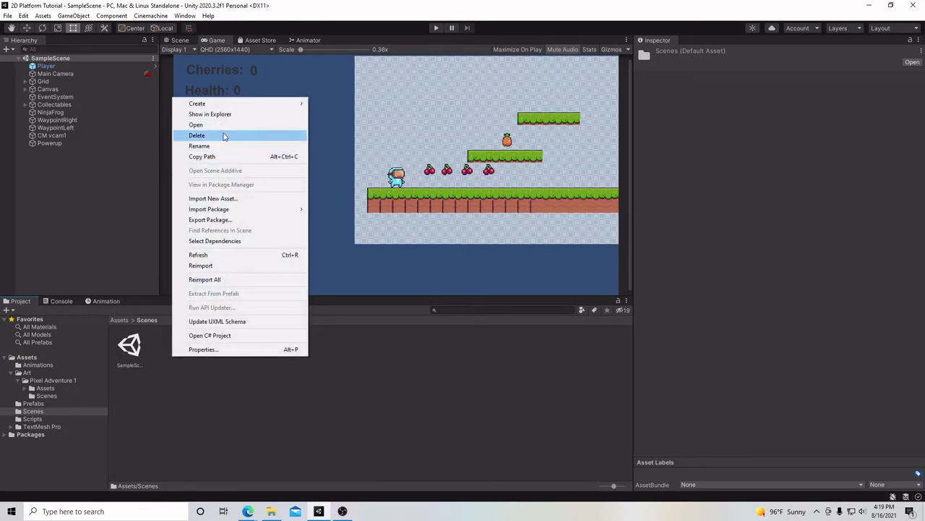
pyautogui.moveTo(235, 107)
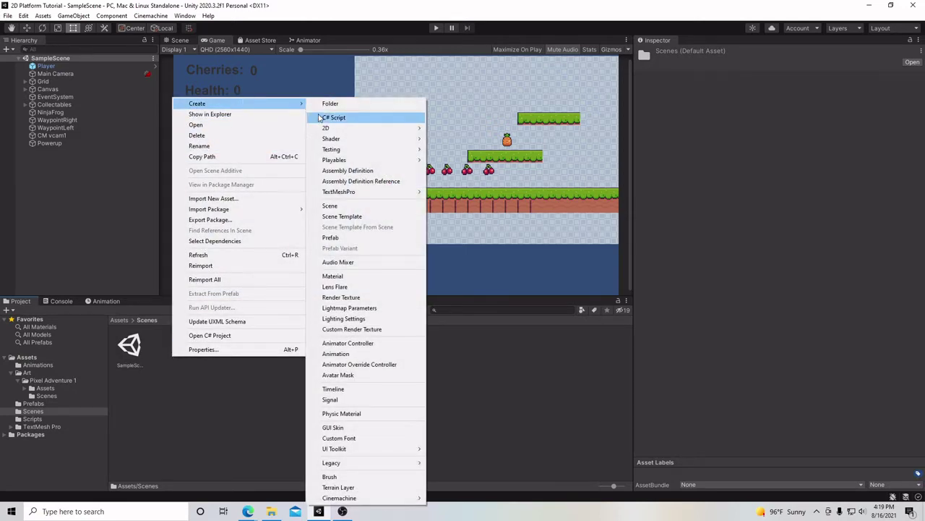
pyautogui.click(354, 206)
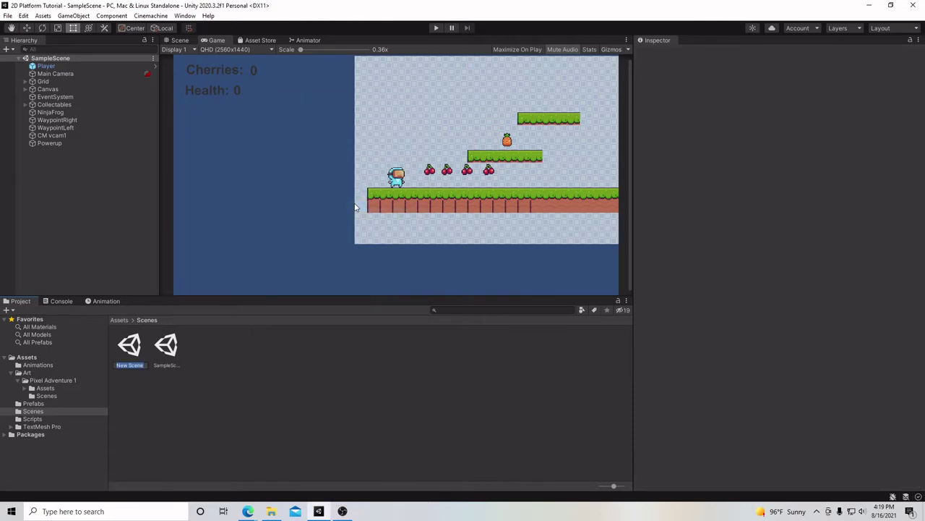
pyautogui.write('MainMenu')
pyautogui.press('Return')
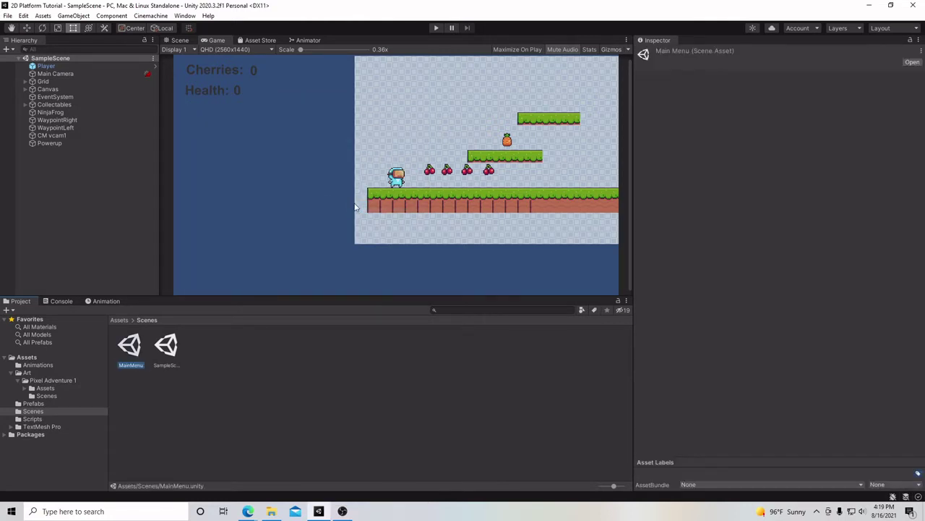
pyautogui.doubleClick(129, 347)
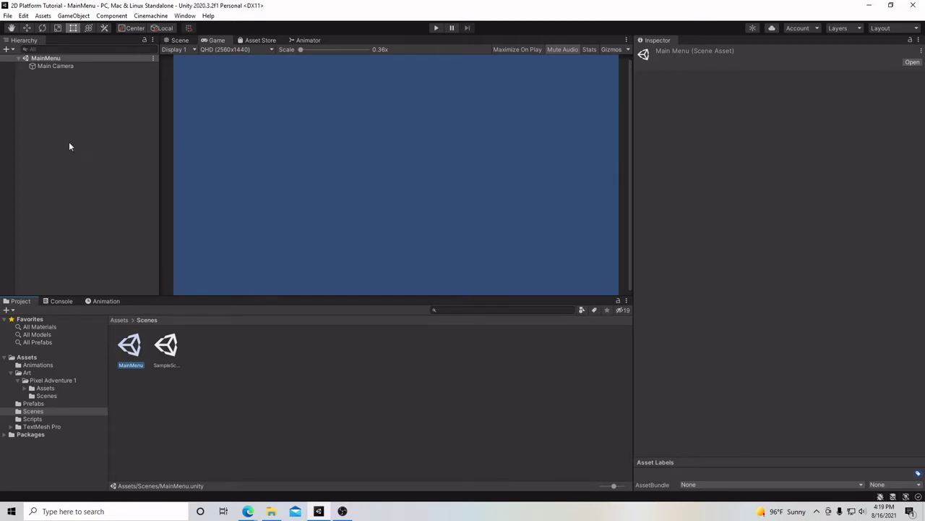
# Add a UI Panel to the MainMenu hierarchy, keeping its default name Panel.
pyautogui.click(31, 80)
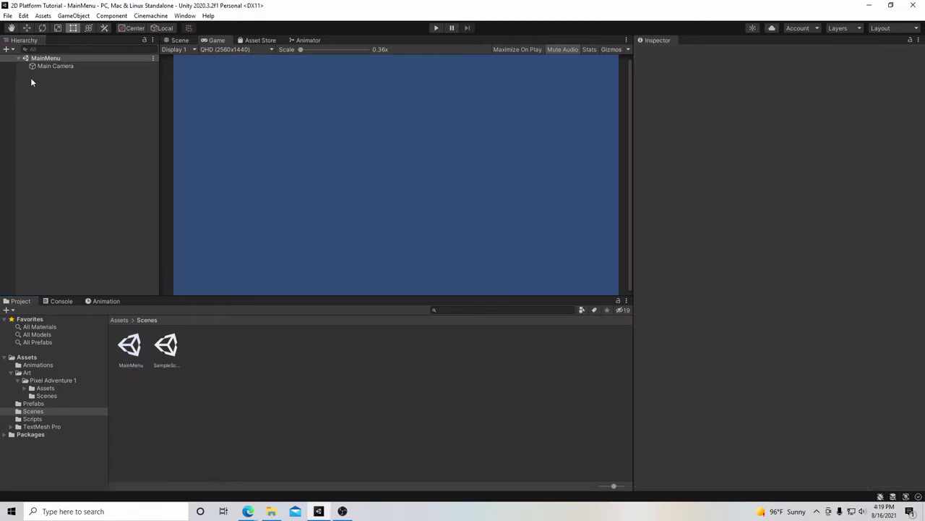
pyautogui.rightClick(31, 82)
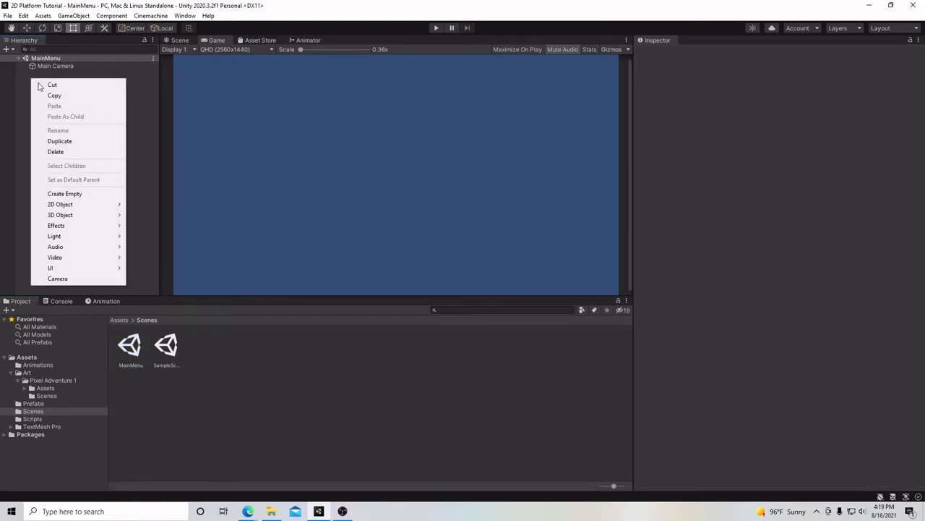
pyautogui.moveTo(94, 269)
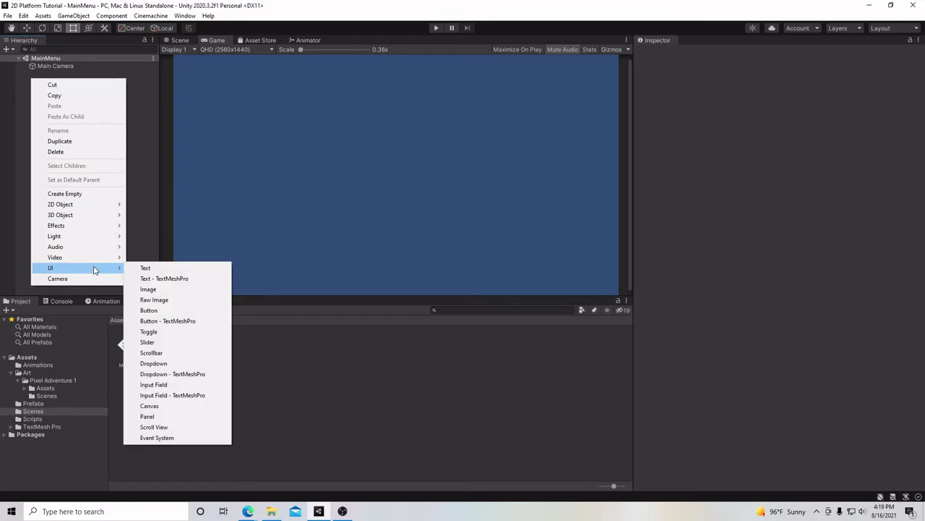
pyautogui.click(174, 416)
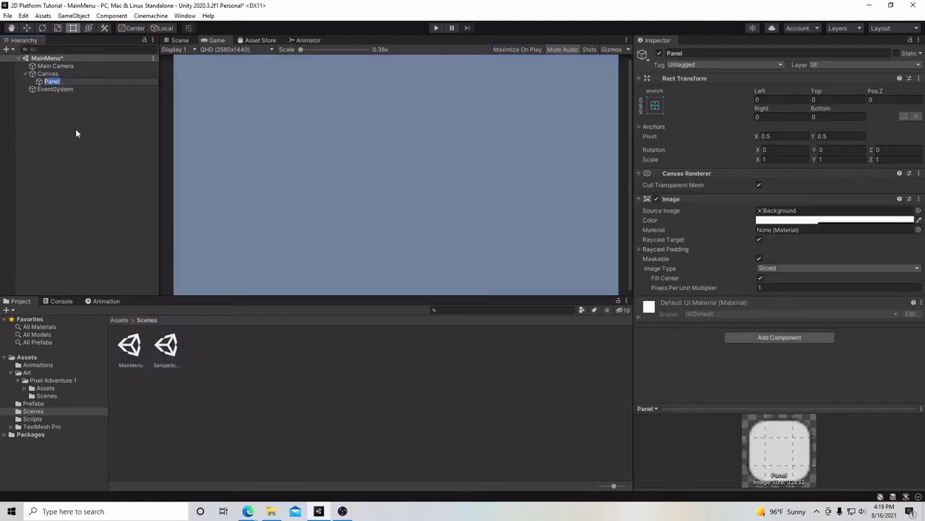
pyautogui.press('Return')
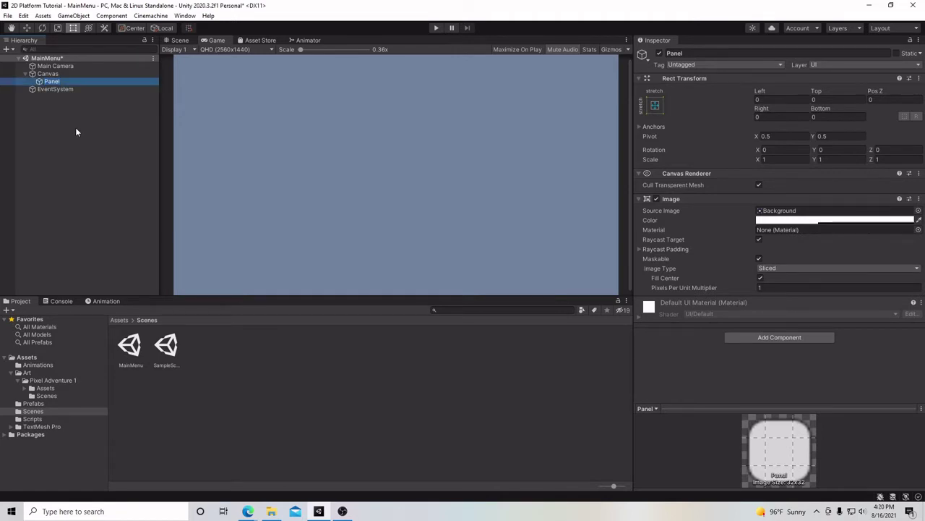
# Inspect the new Canvas, EventSystem and Panel in turn.
pyautogui.click(51, 73)
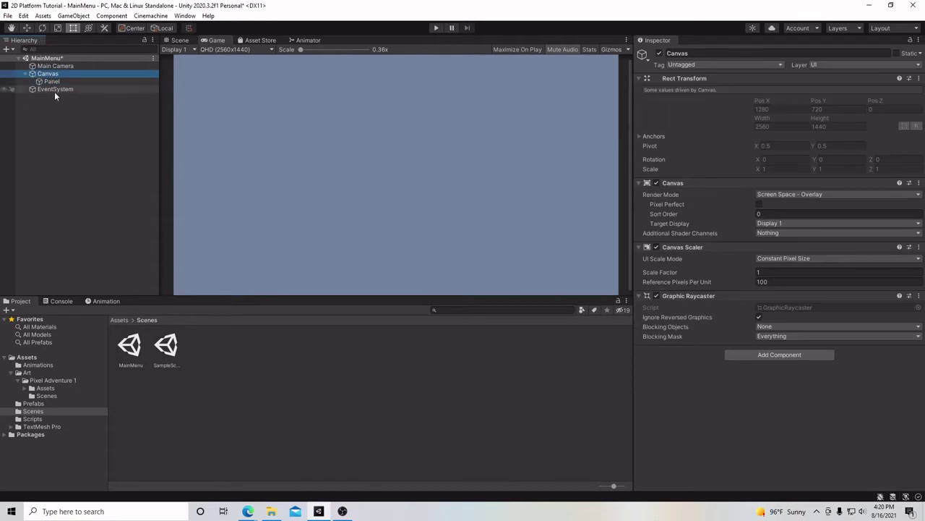
pyautogui.click(54, 89)
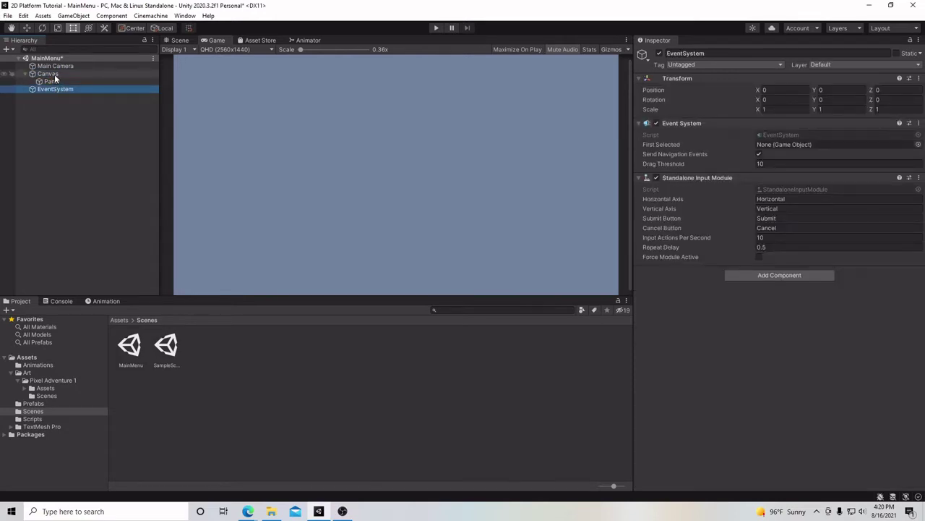
pyautogui.click(52, 81)
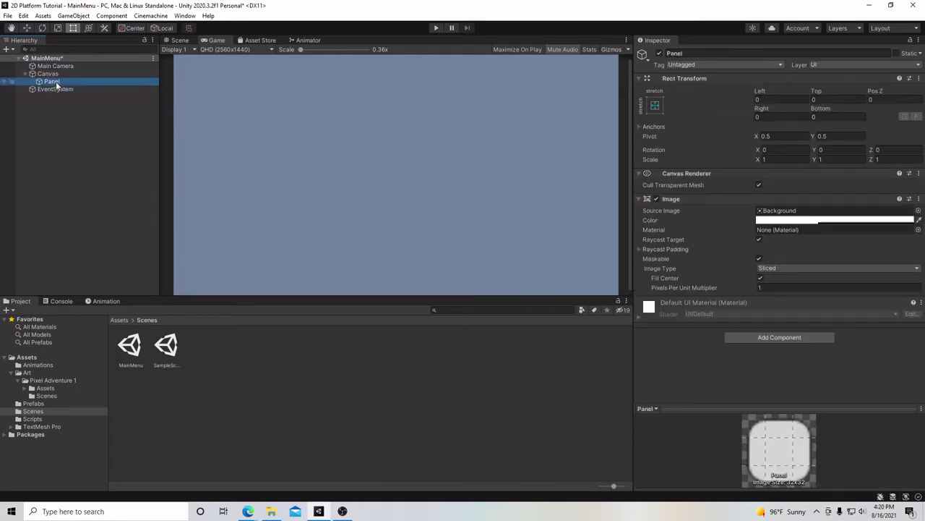
# Frame the Panel in the Scene view.
pyautogui.click(180, 40)
pyautogui.press('f')
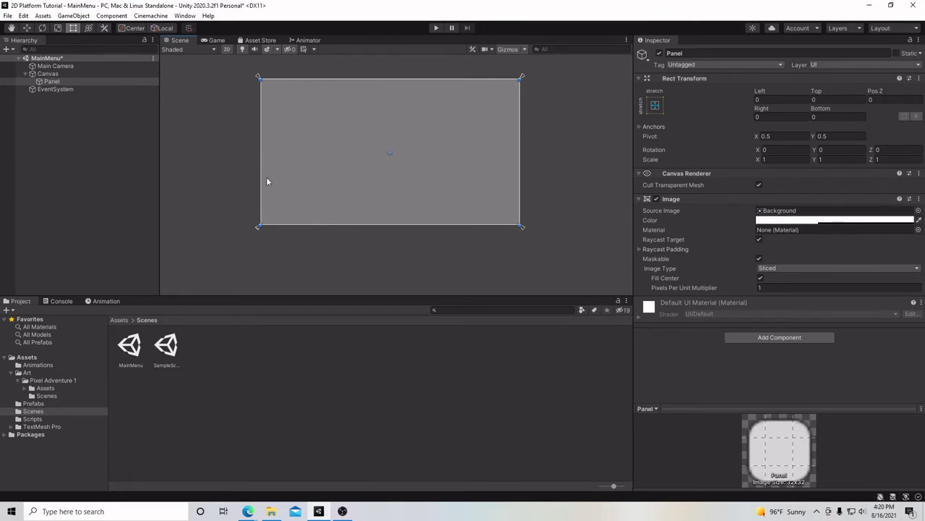
pyautogui.scroll(2, 241, 161)
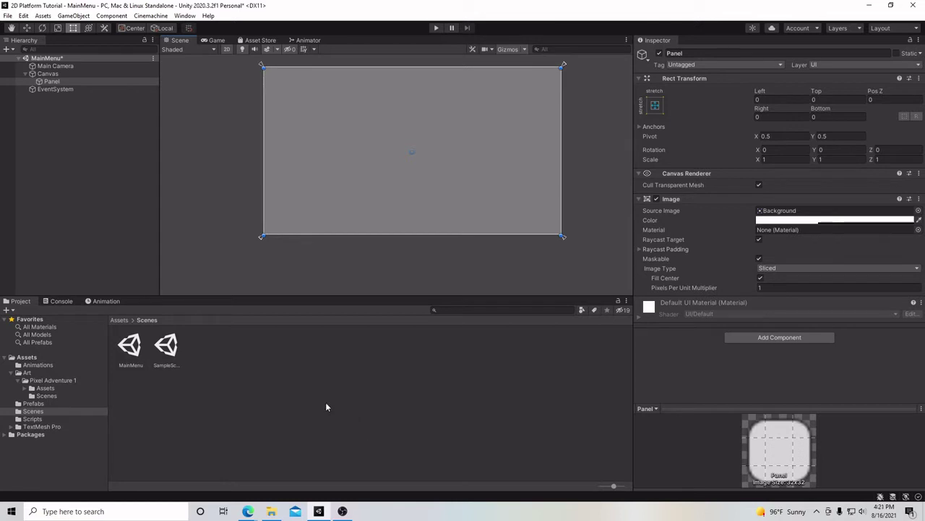
# Rename the Panel to Background and select the Canvas.
pyautogui.rightClick(53, 82)
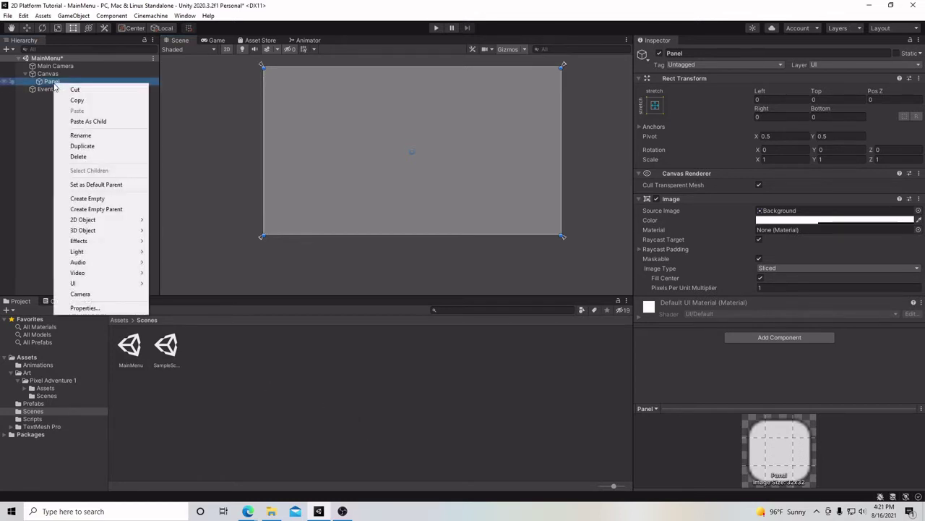
pyautogui.click(92, 136)
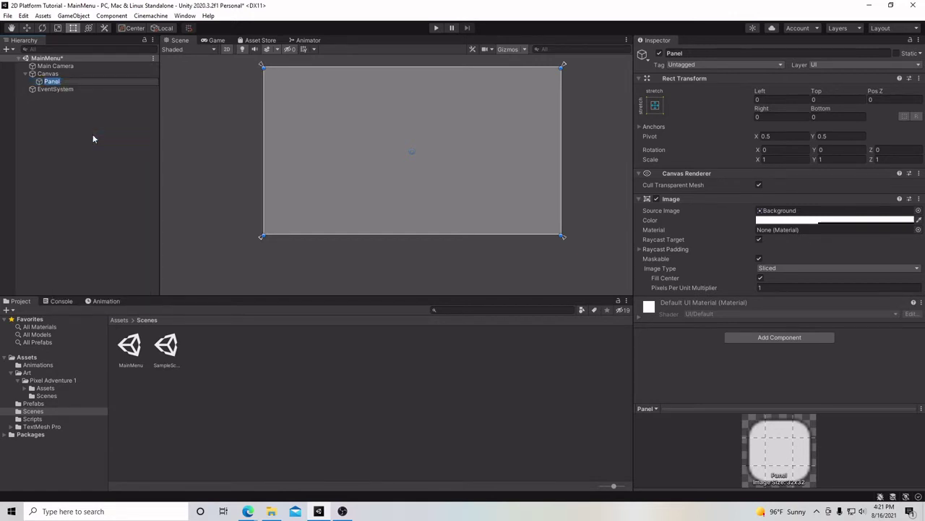
pyautogui.write('Bgack')
pyautogui.press('BackSpace')
pyautogui.press('BackSpace')
pyautogui.press('BackSpace')
pyautogui.press('BackSpace')
pyautogui.write('ackground')
pyautogui.press('Return')
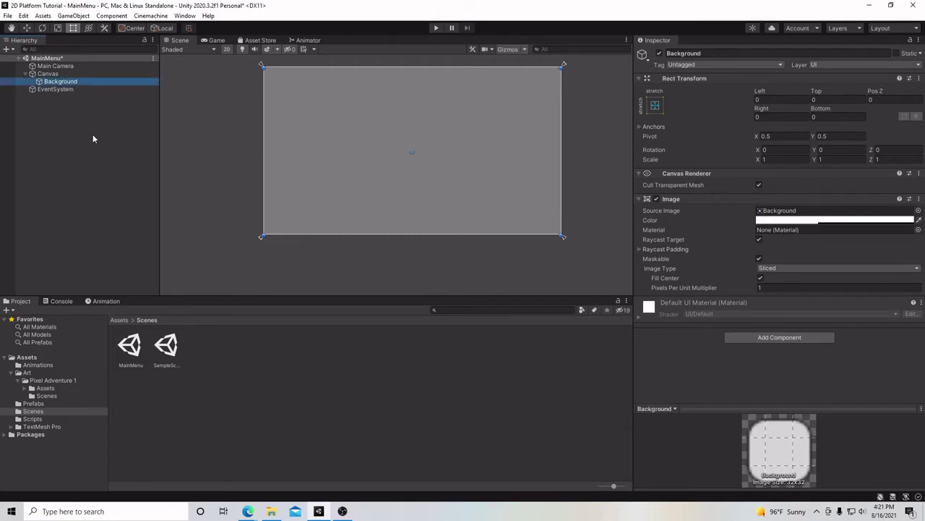
pyautogui.click(49, 74)
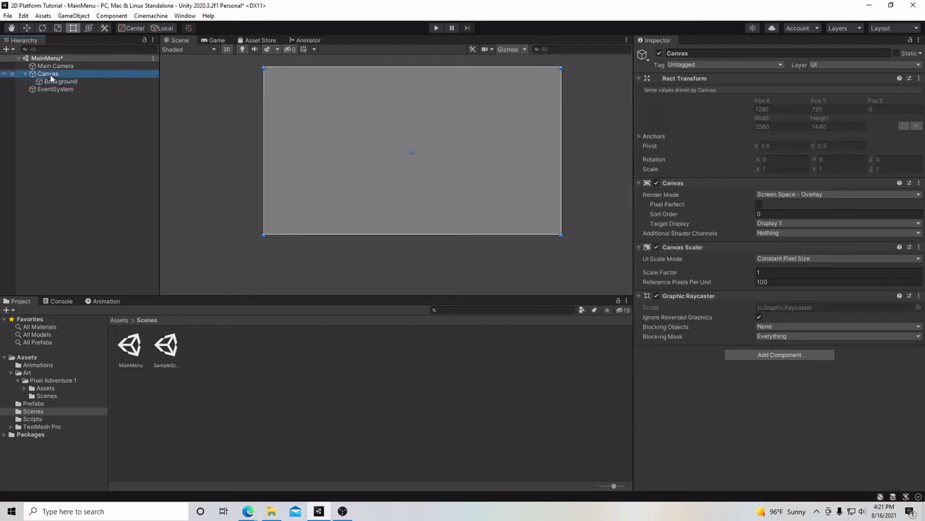
# Browse the UI submenu of the Canvas's Hierarchy context menu.
pyautogui.rightClick(51, 77)
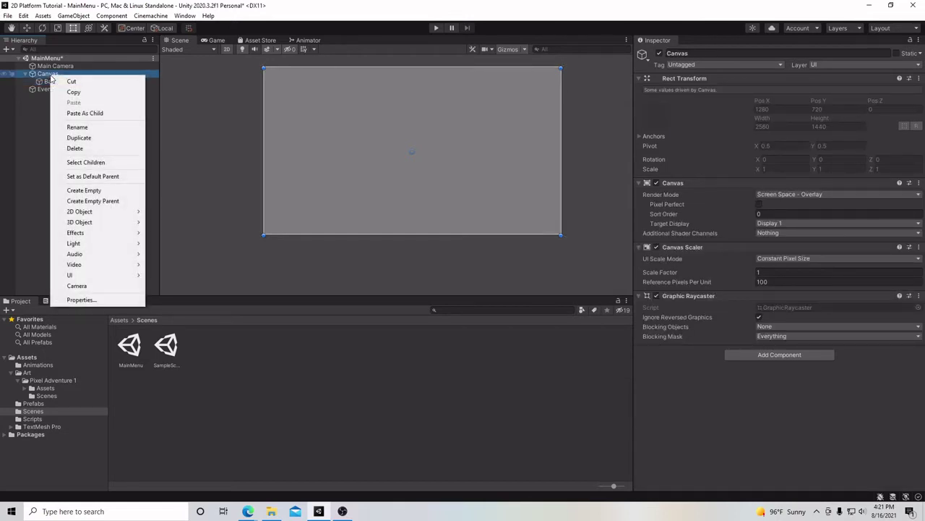
pyautogui.moveTo(114, 279)
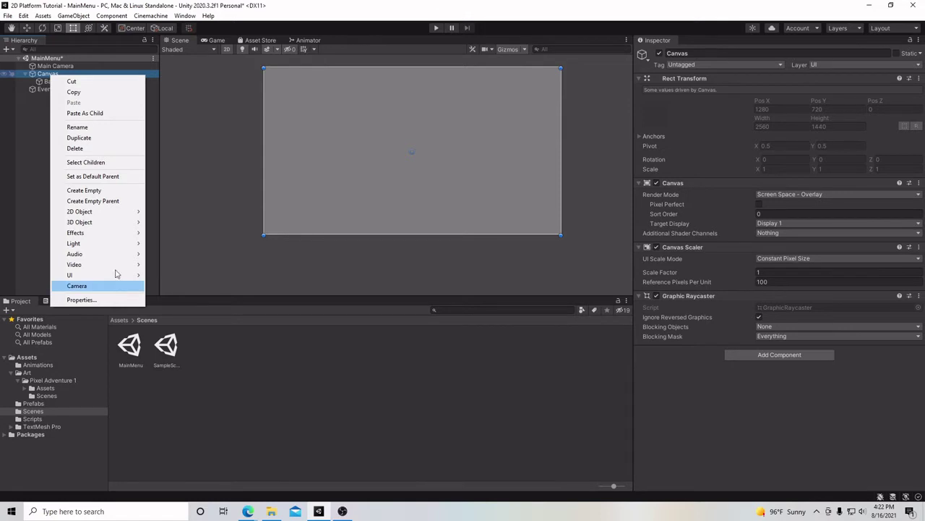
pyautogui.moveTo(121, 244)
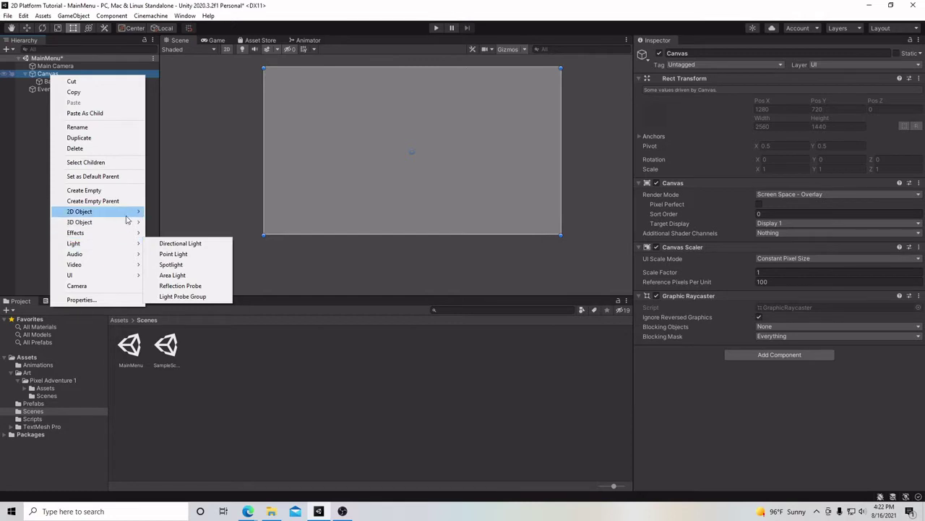
pyautogui.moveTo(139, 277)
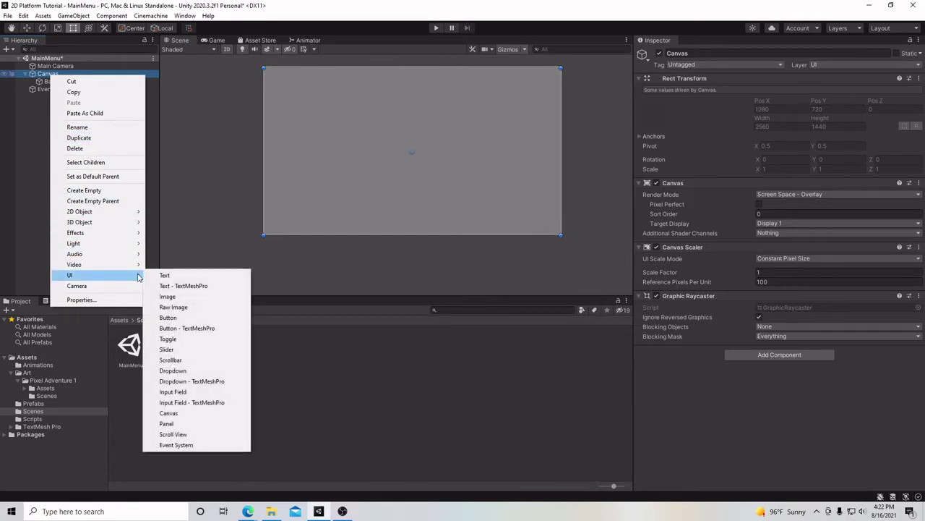